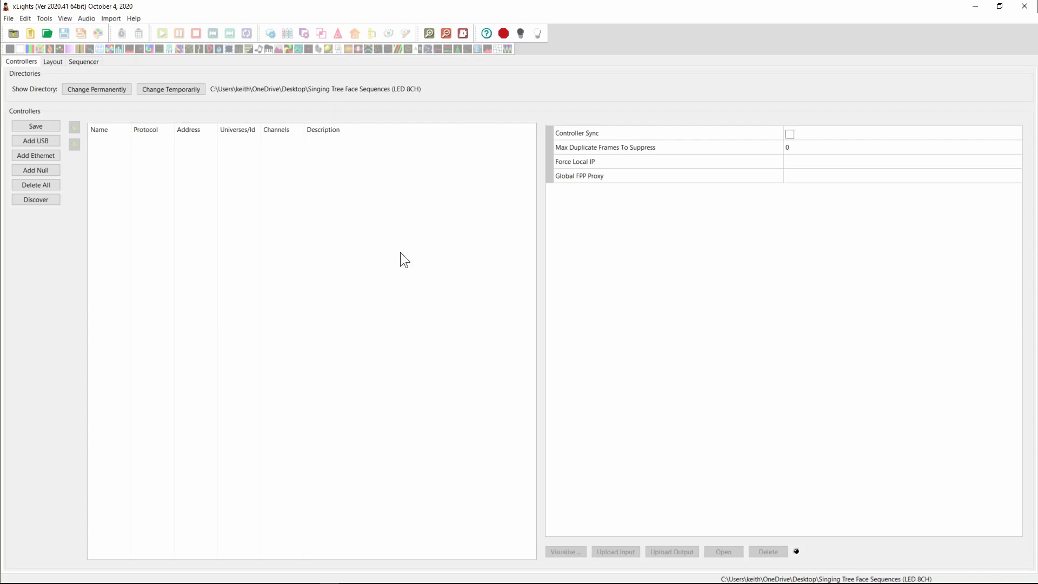
Step: Add a Channel Block model to the layout as a horizontal line spanning most of the preview's upper area
left_click(54, 61)
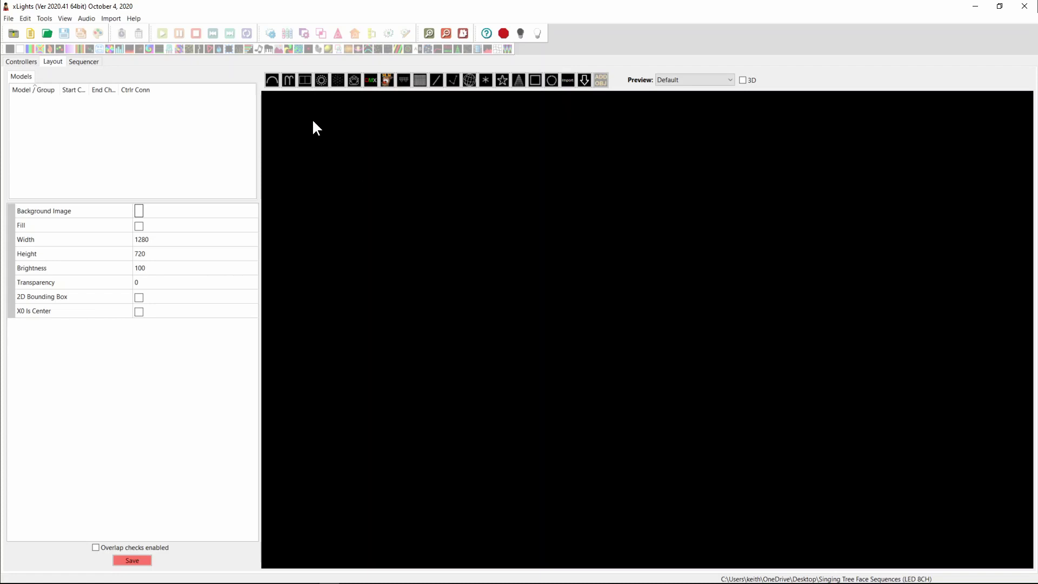
left_click(304, 82)
left_click_drag(310, 176, 998, 178)
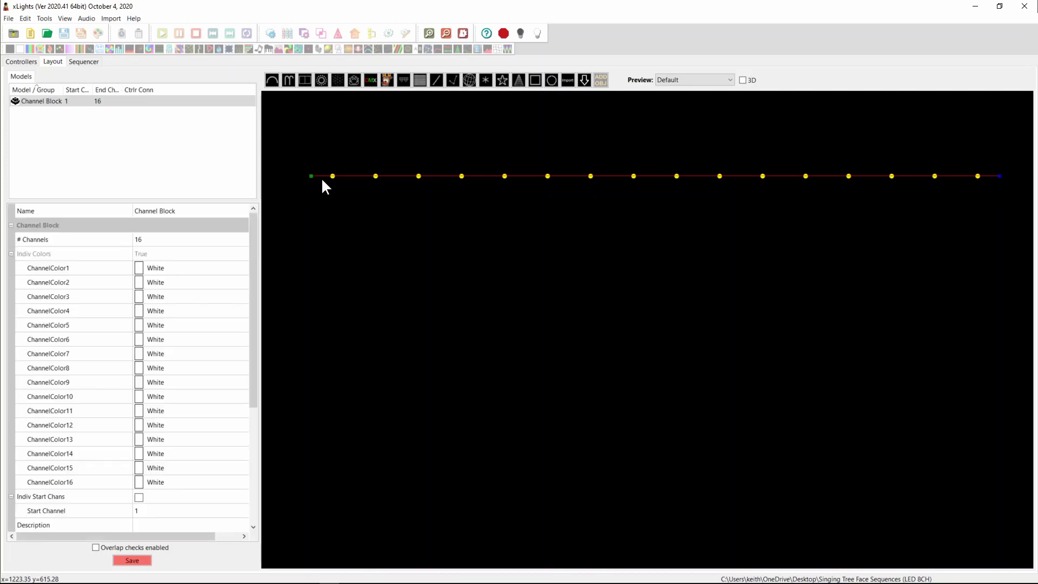
Step: Set the channel block's number of channels to 64 and save the layout
left_click(175, 236)
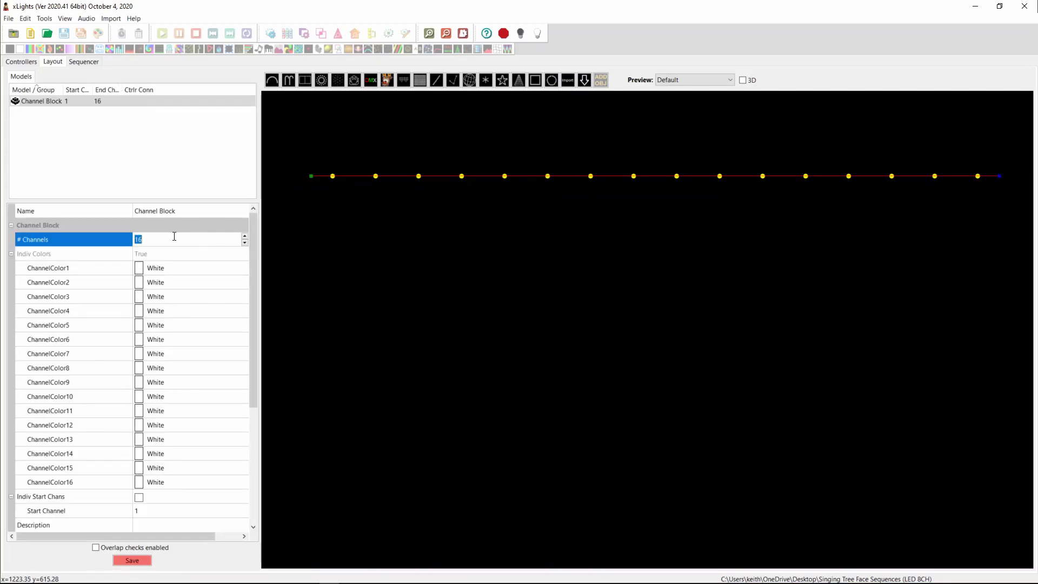
type("64")
key("Return")
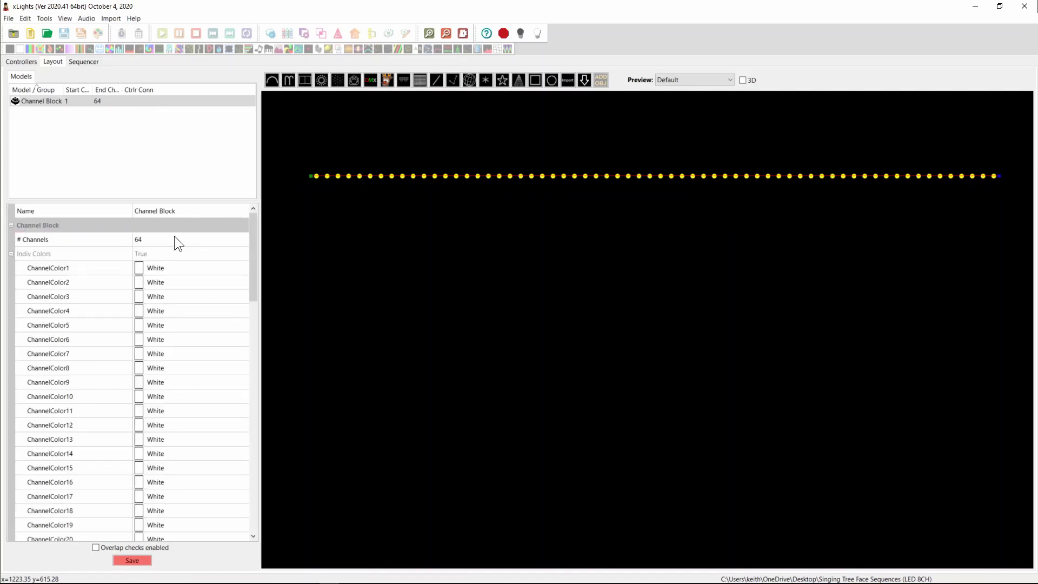
left_click(132, 560)
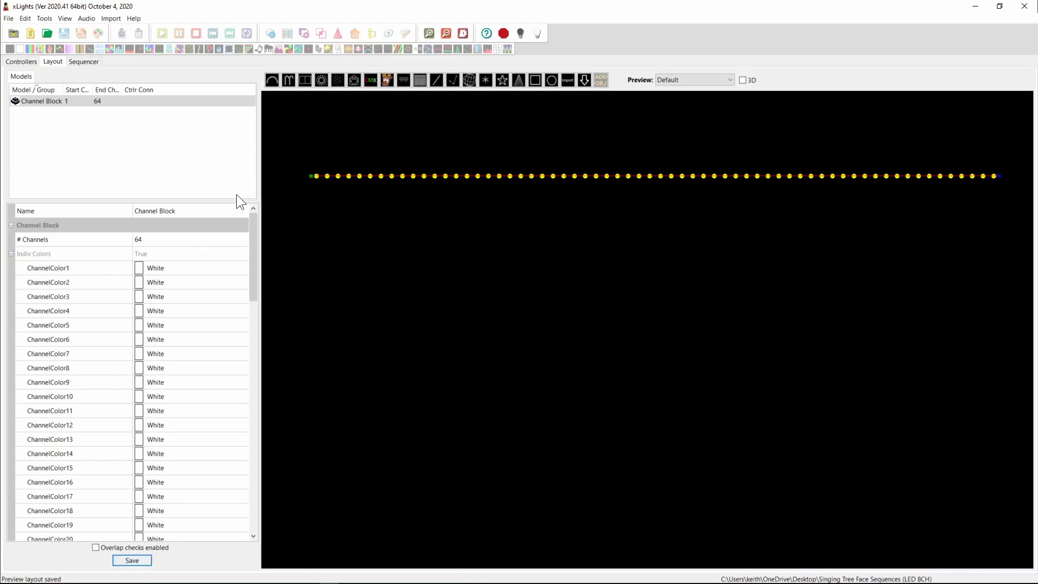
Step: Start a new animation sequence with 20fps (50ms) timing
left_click(30, 33)
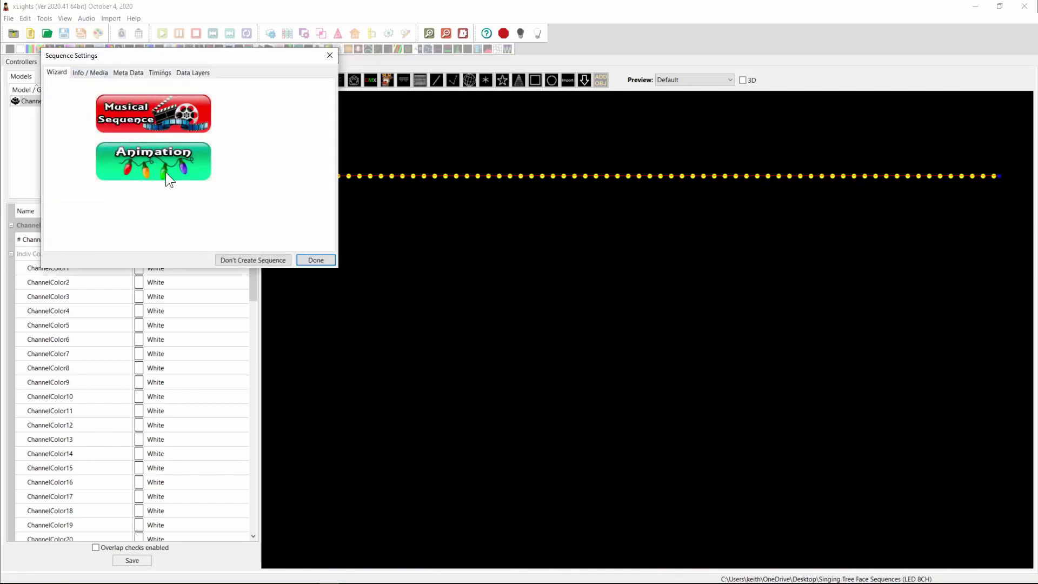
left_click(138, 157)
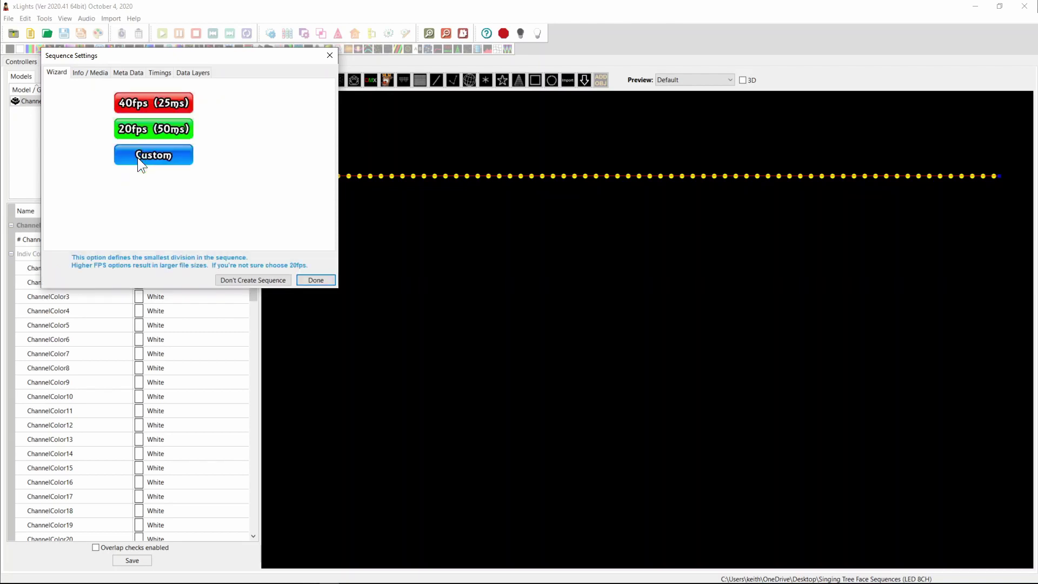
left_click(134, 129)
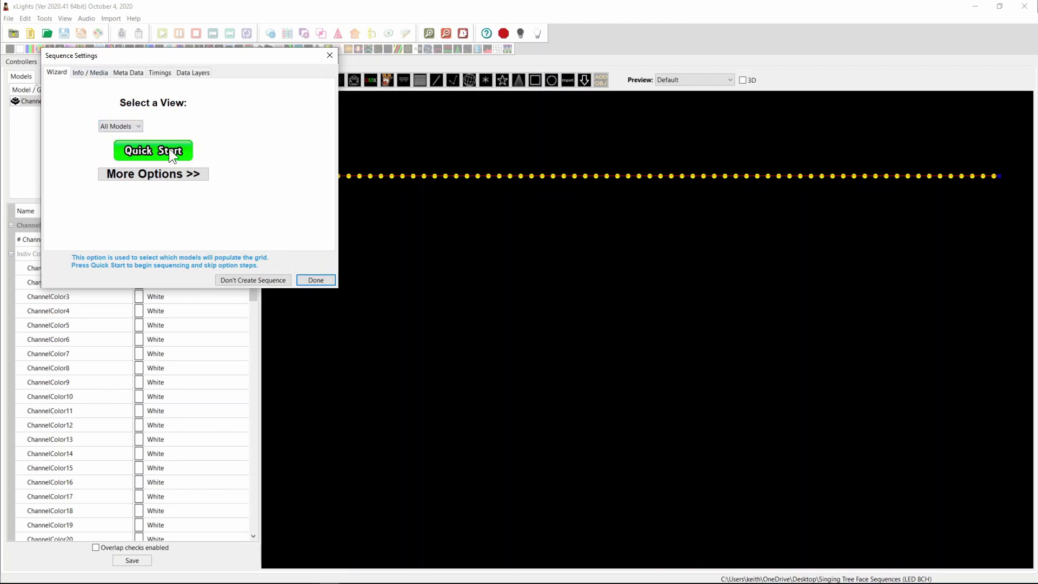
Step: Set the new sequence's duration to 300
left_click(81, 72)
left_click_drag(162, 197, 81, 195)
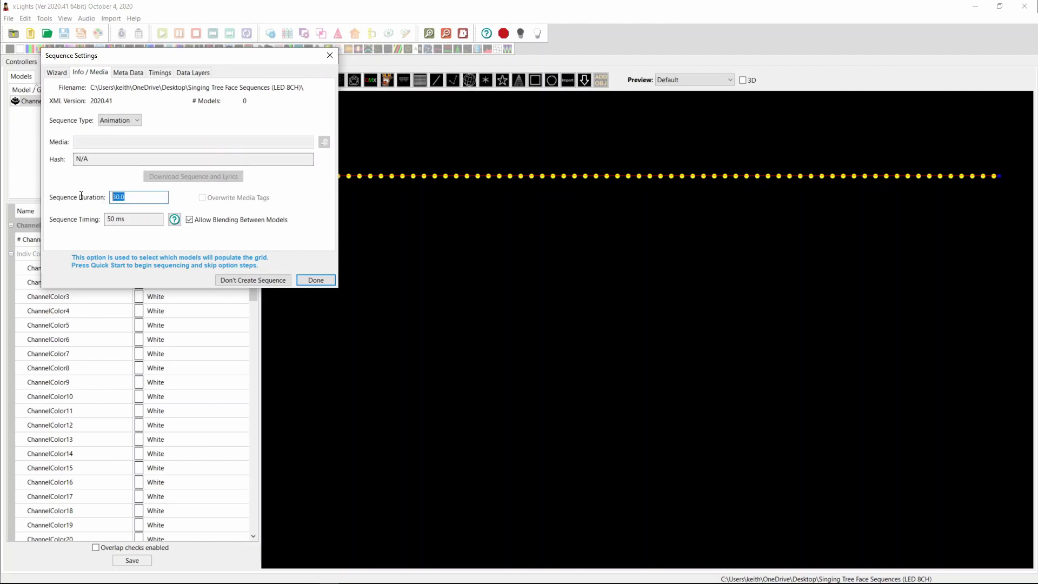
left_click(114, 196)
type("0")
Step: Import the Falcon Pi Player sequence "Do They Know It's Christmas 1984-Band Aid 20 Singing Faces.fseq" as a data layer and finish creating the sequence
left_click(189, 73)
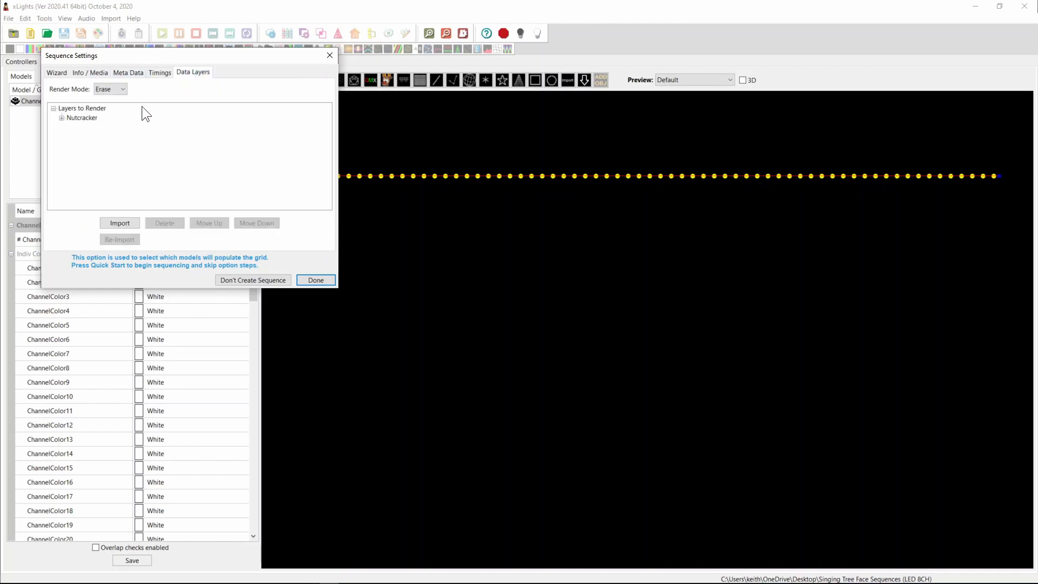
left_click(129, 222)
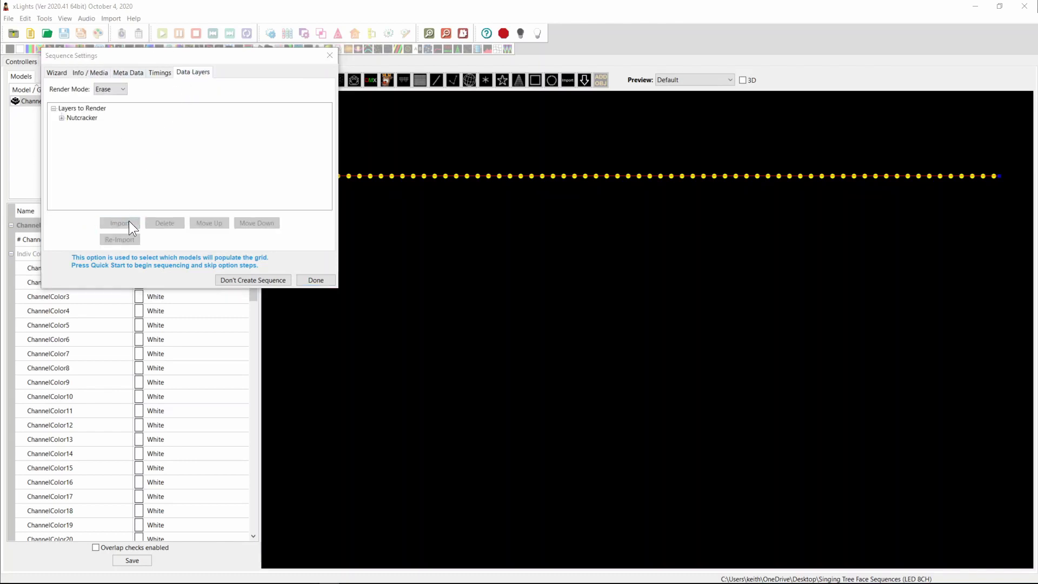
left_click(448, 374)
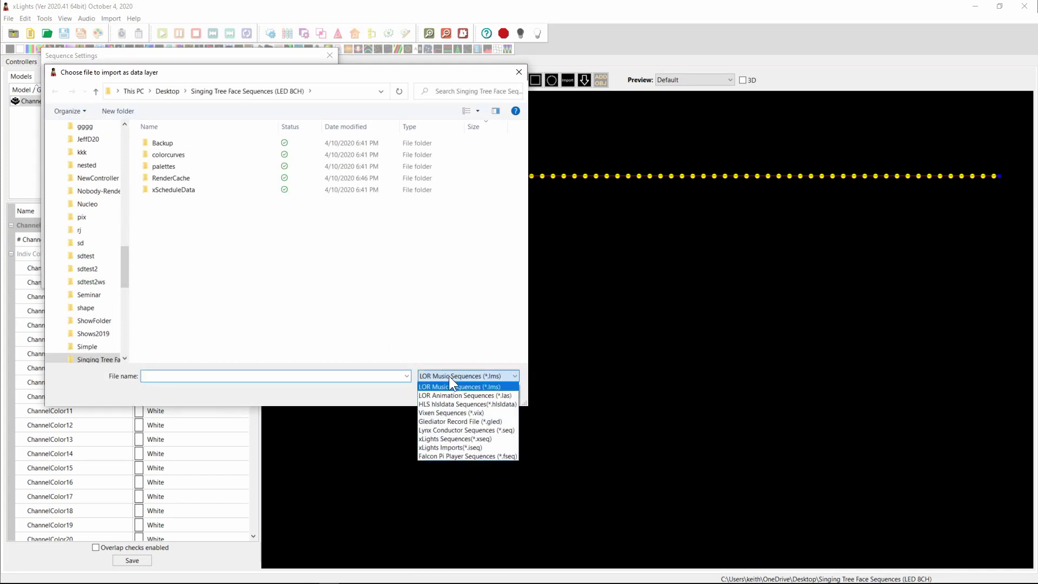
left_click(491, 455)
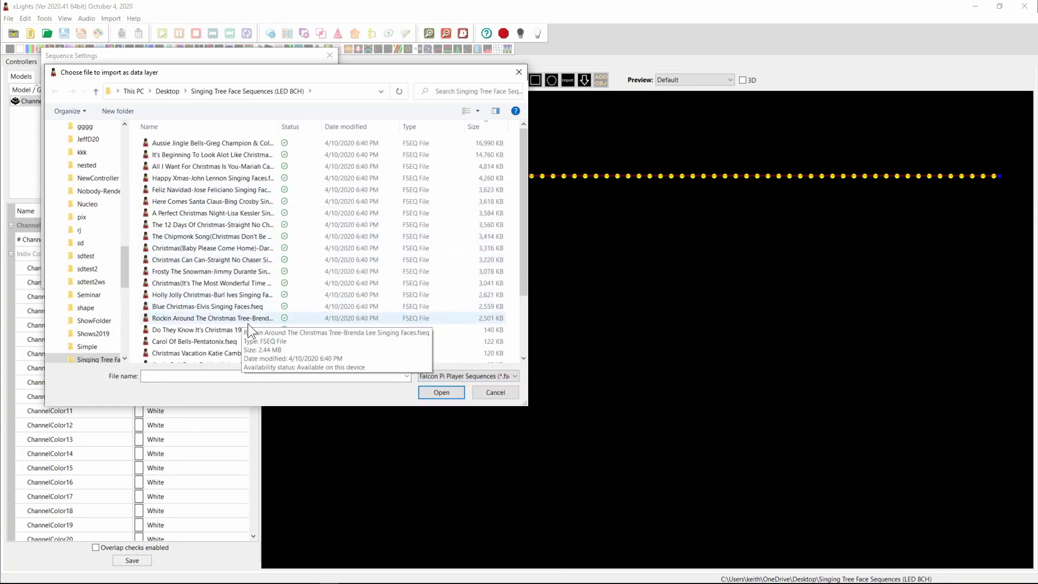
left_click(216, 330)
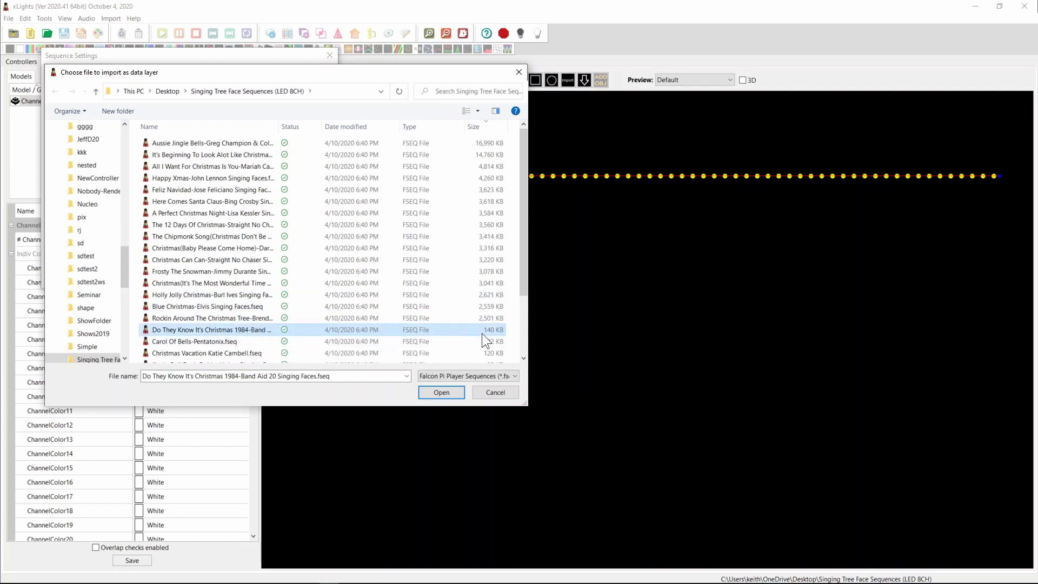
left_click(188, 330)
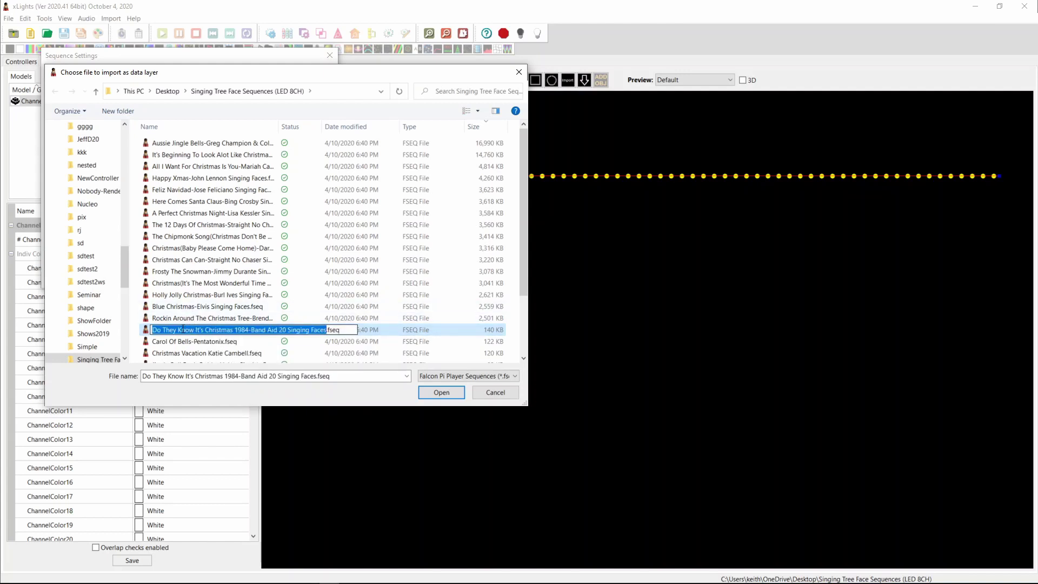
double_click(186, 329)
double_click(145, 329)
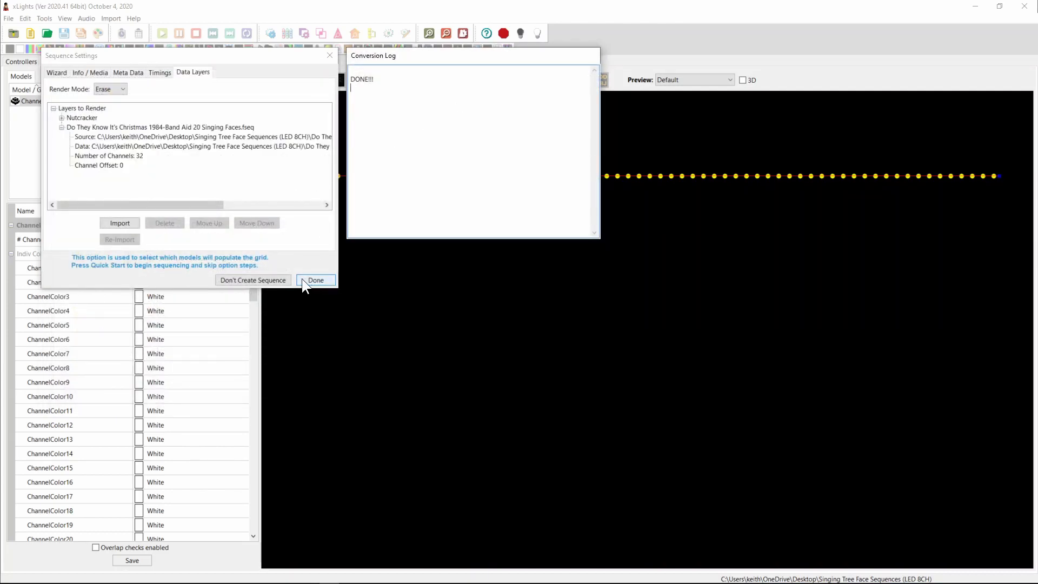
left_click(316, 280)
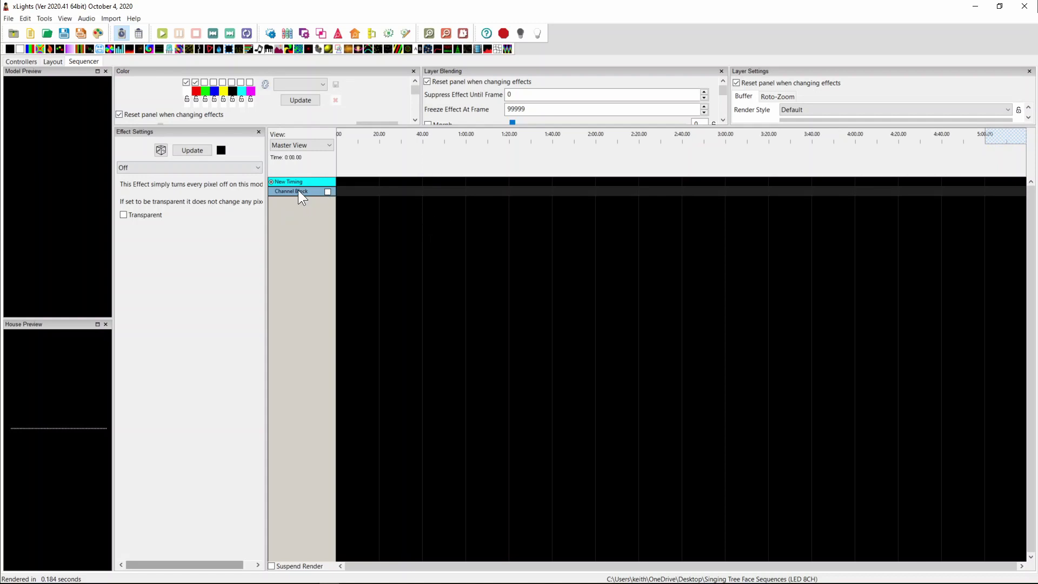
Step: Expand the Channel Block row into its strands and show the node data of Strands 1, 2 and 3
double_click(297, 190)
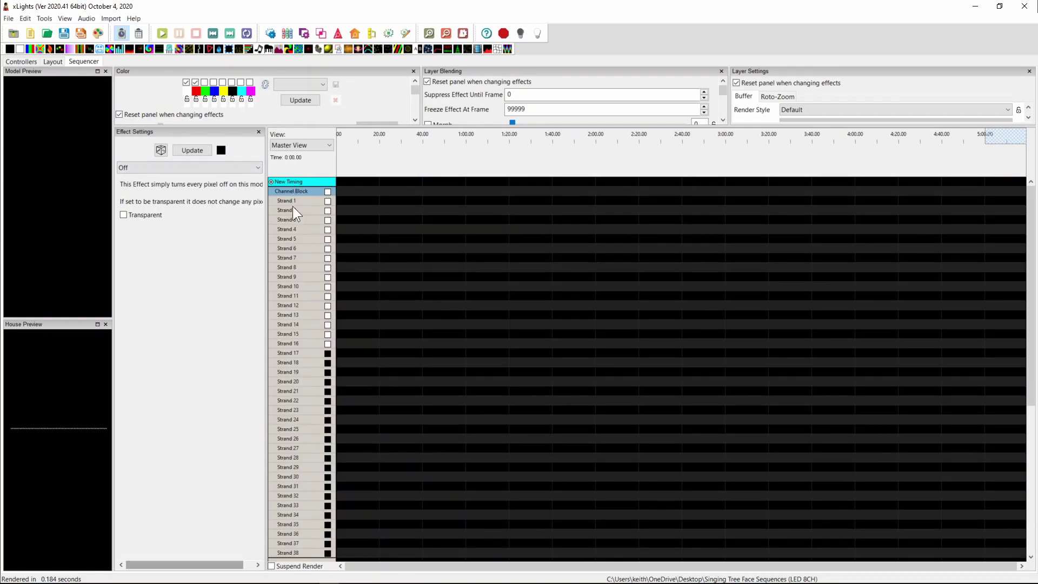
double_click(296, 200)
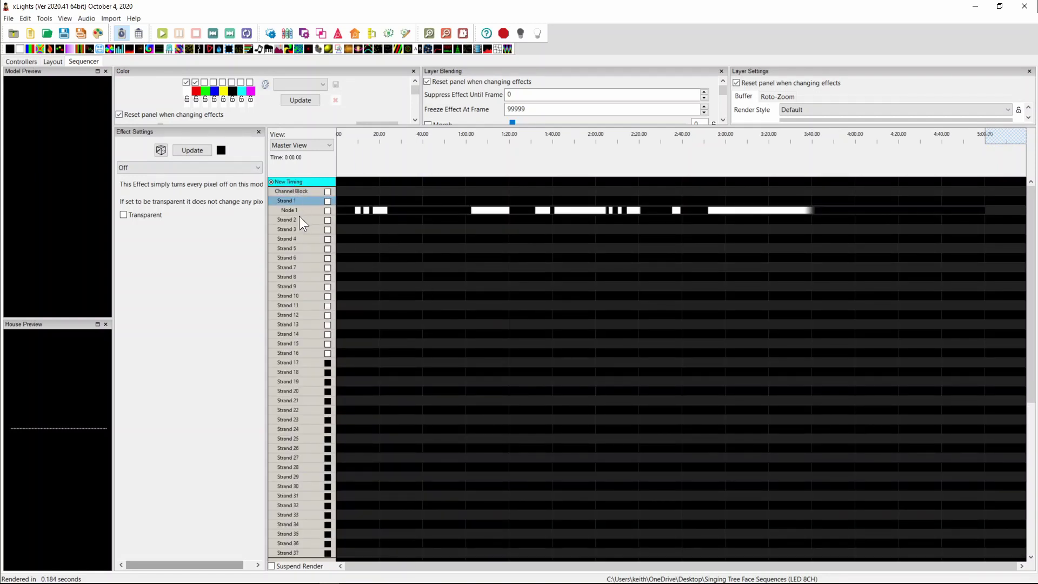
double_click(297, 219)
double_click(295, 238)
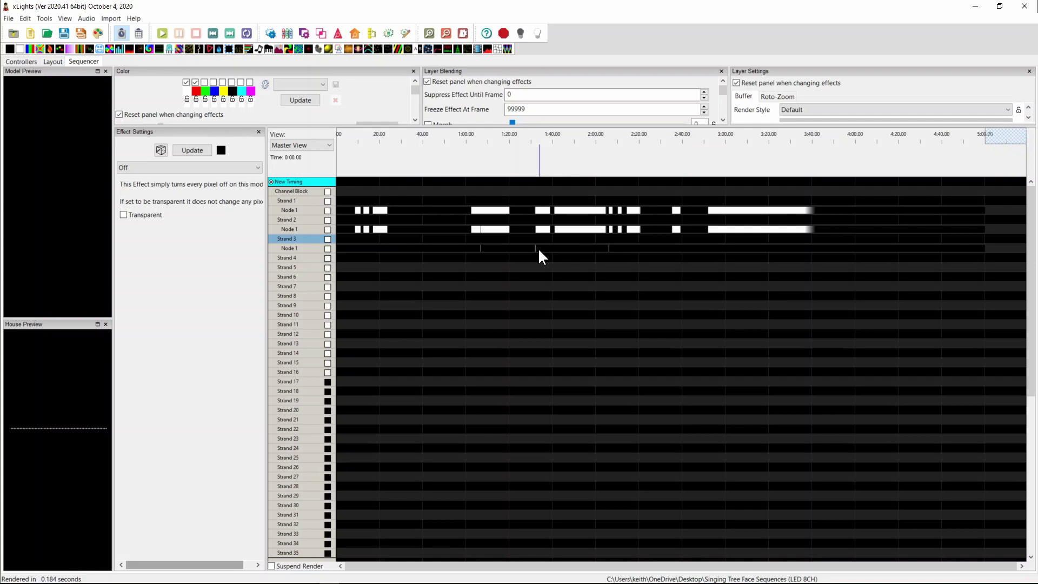
Step: Play the sequence from the start and from about 9 seconds to check the house preview, ending with playback stopped
left_click(162, 33)
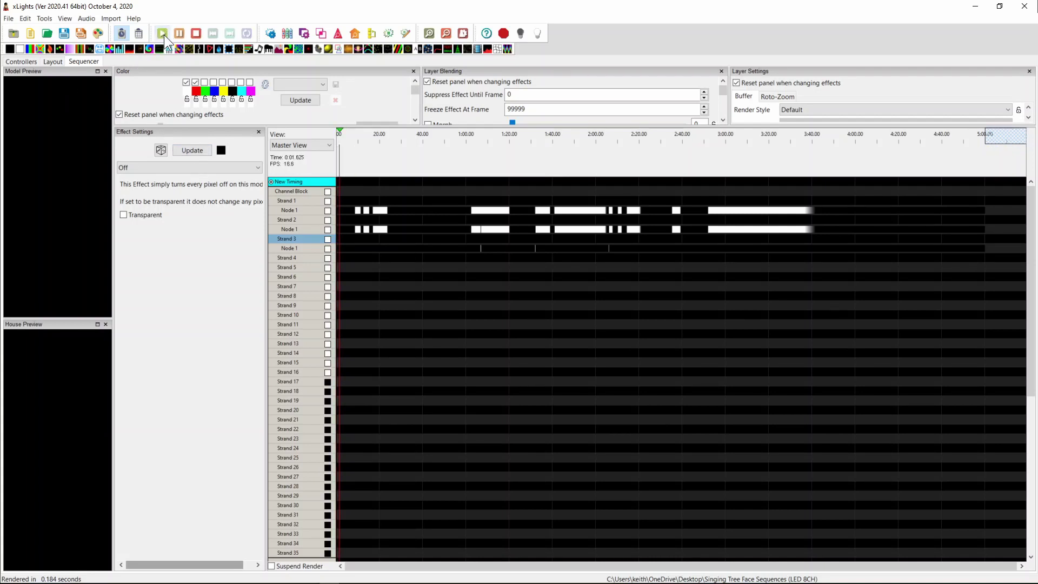
left_click(355, 133)
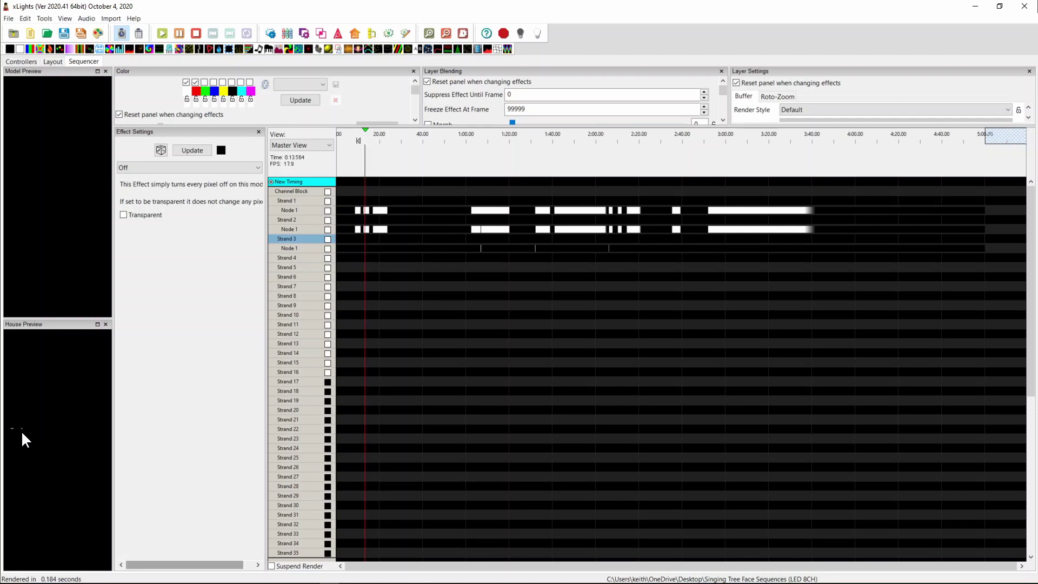
left_click(193, 33)
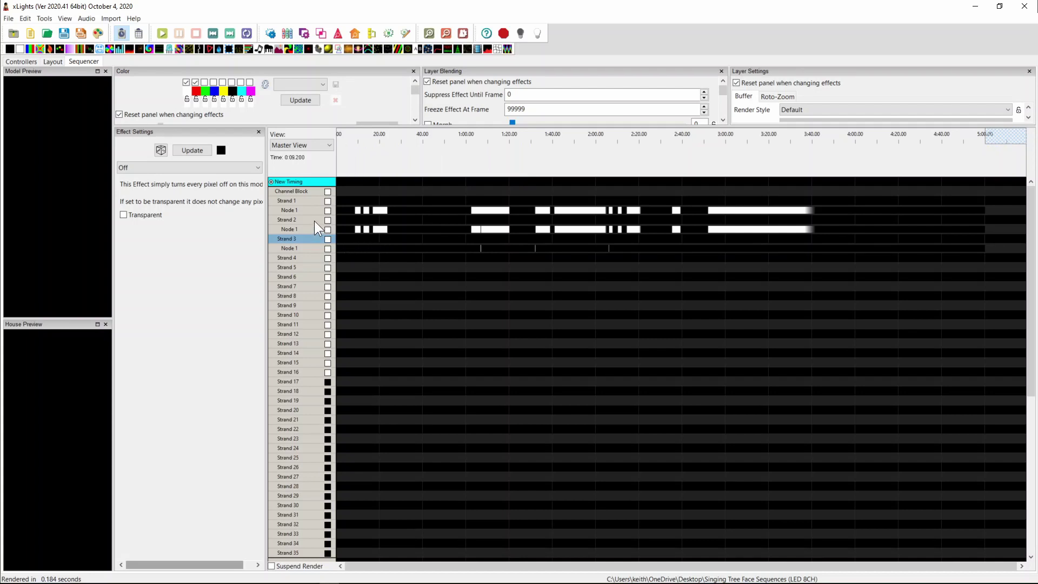
Step: Convert the Channel Block's imported data to effects and promote the node effects to the strands
right_click(285, 191)
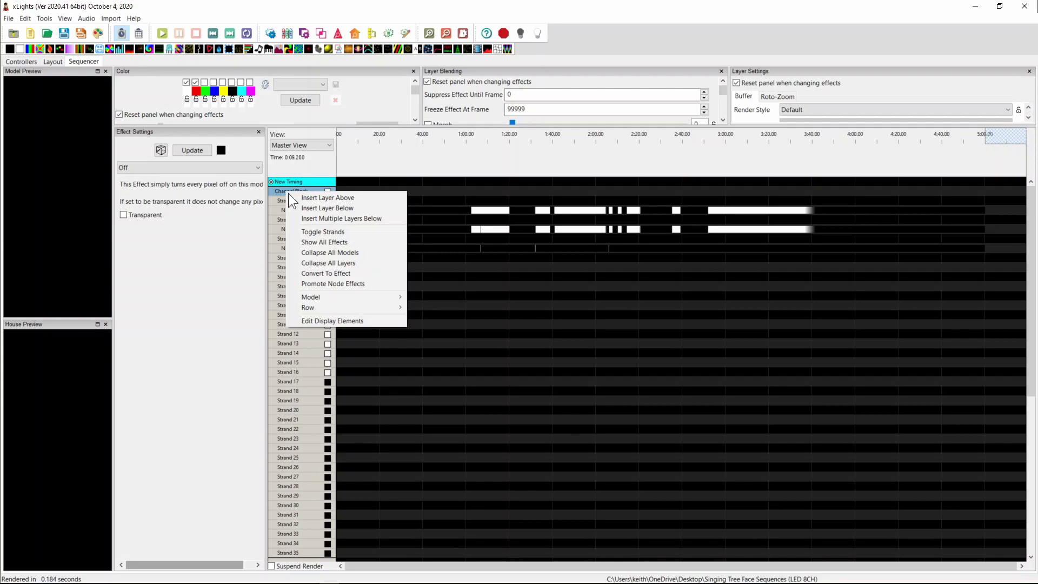
left_click(339, 272)
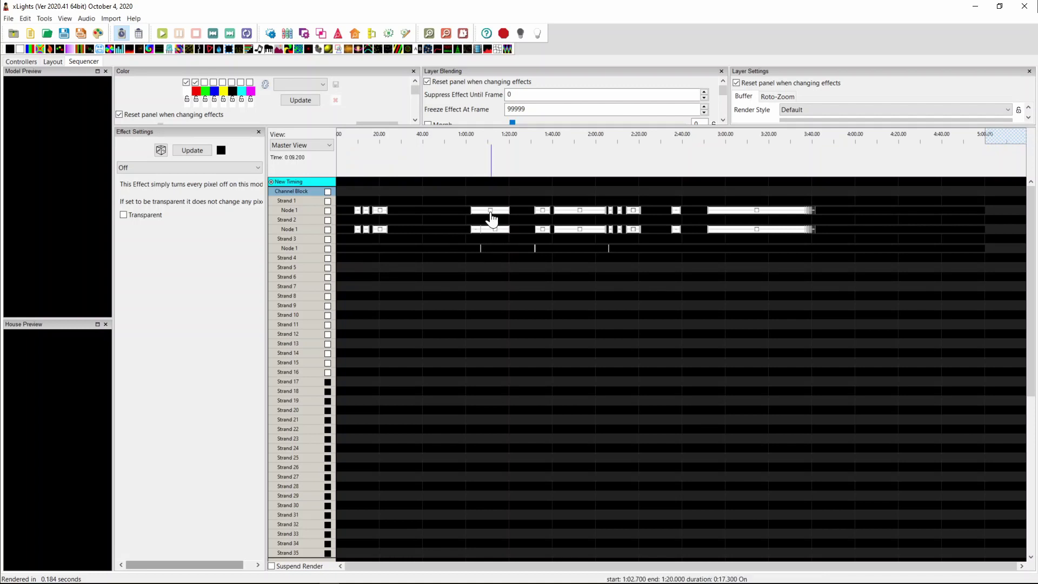
right_click(299, 189)
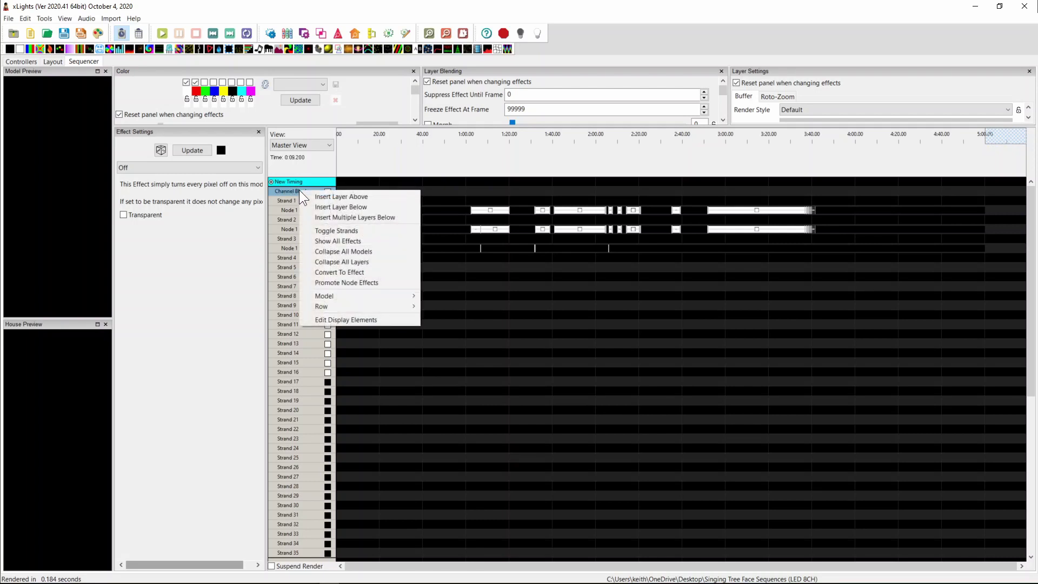
left_click(375, 282)
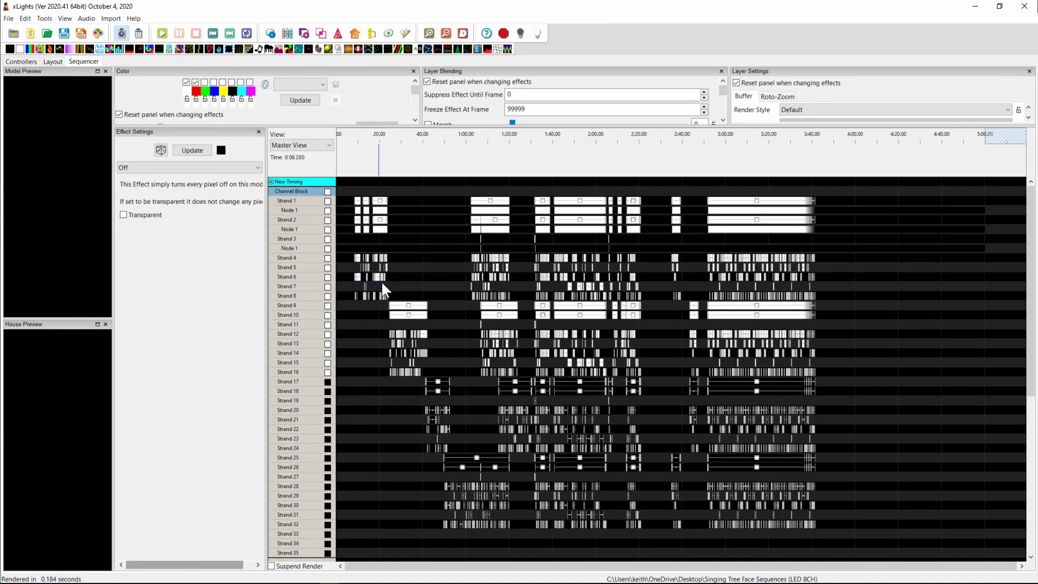
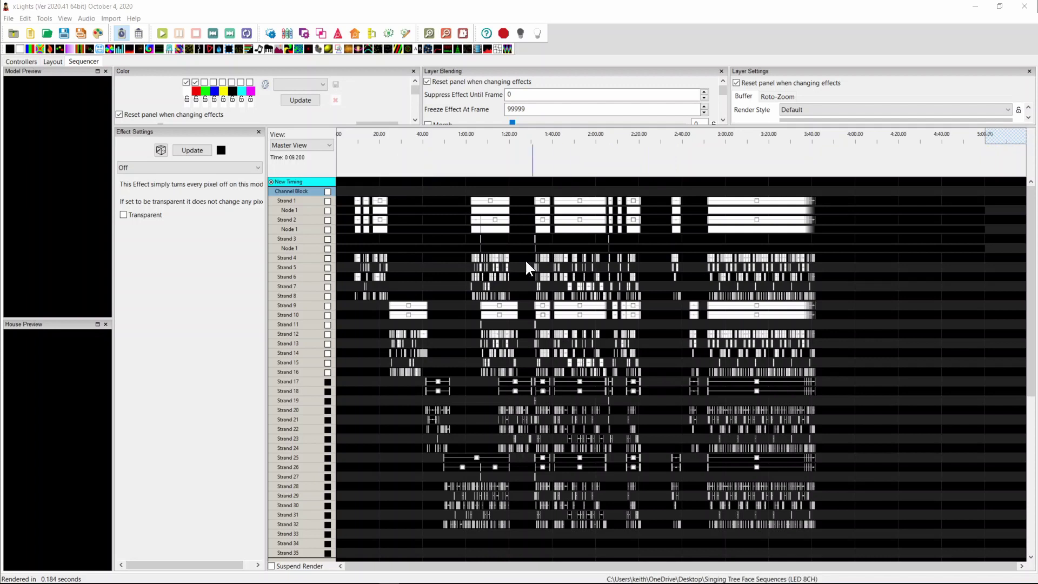
Step: Trim the long Strand 1 On effect to start at 1:10.400 and fill the gap before it with a ramp starting at intensity 48
left_click(489, 205)
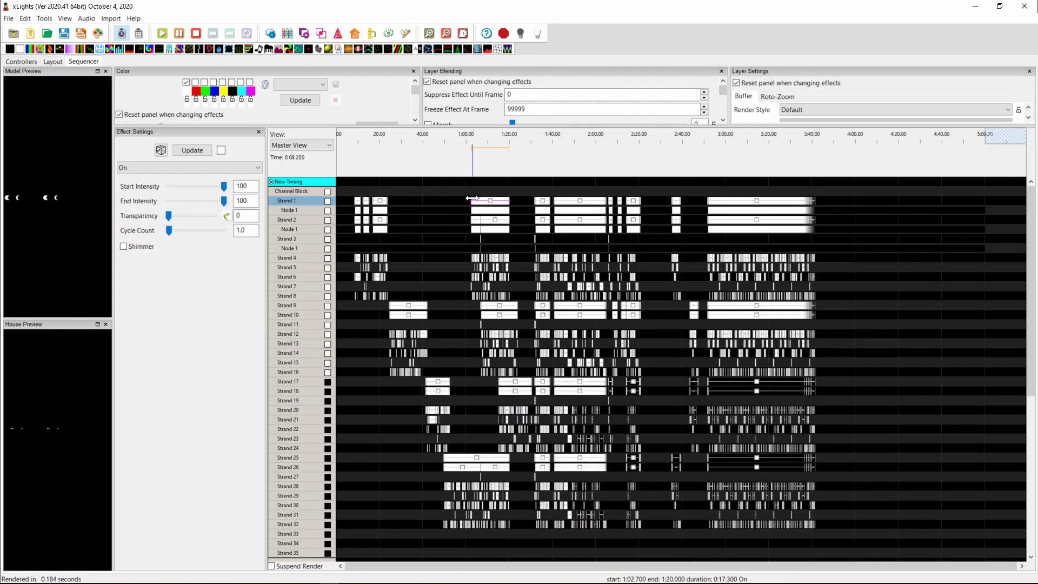
mouse_move(473, 198)
left_mouse_down()
mouse_move(498, 200)
mouse_move(489, 201)
left_mouse_up()
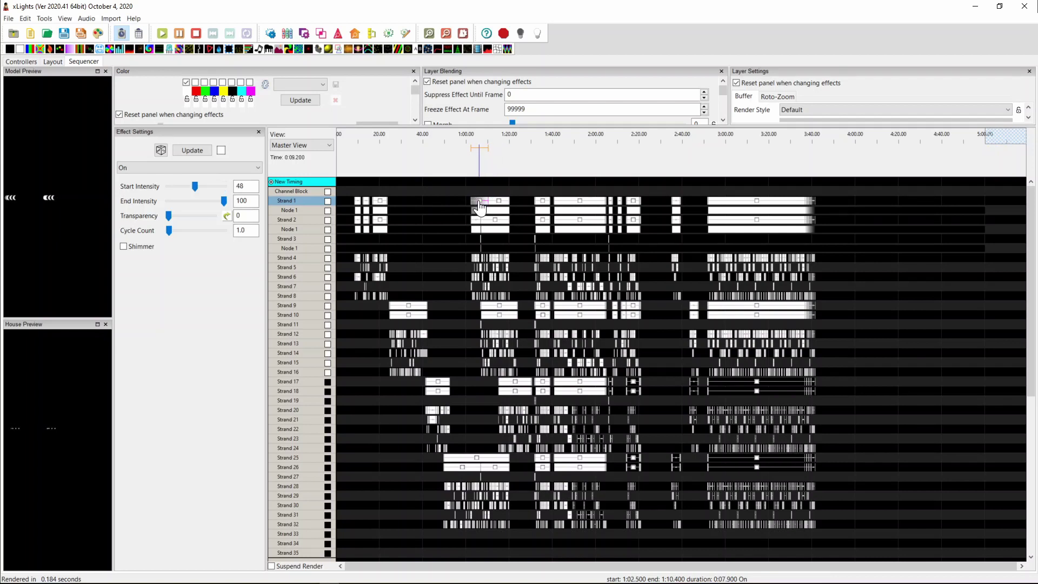
left_click_drag(472, 200, 485, 201)
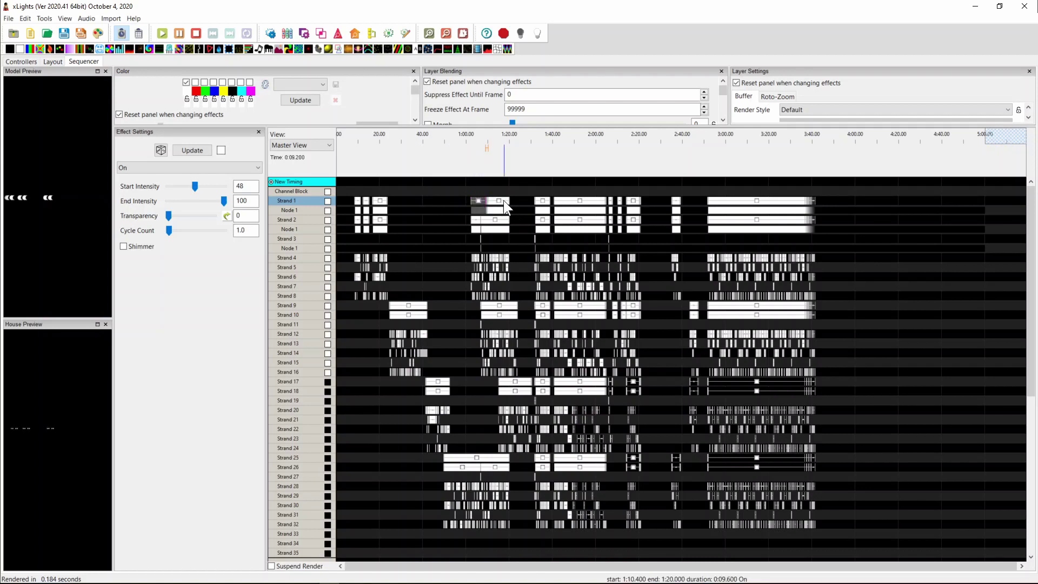
Step: Delete the block of effects on Strands 1 through 4 between about 0:55 and 1:42
left_click(455, 190)
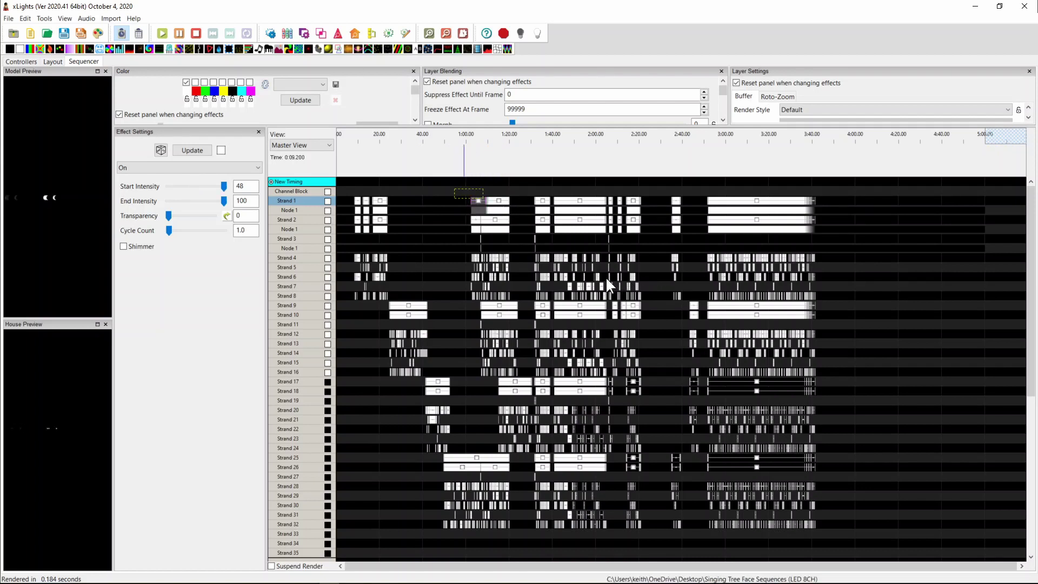
left_click_drag(606, 278, 556, 255)
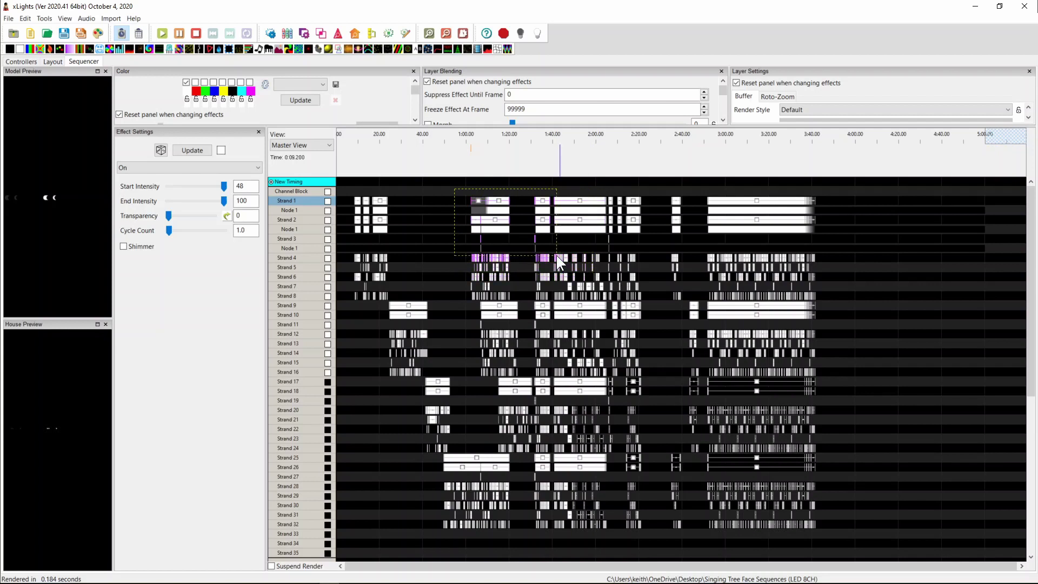
key("Delete")
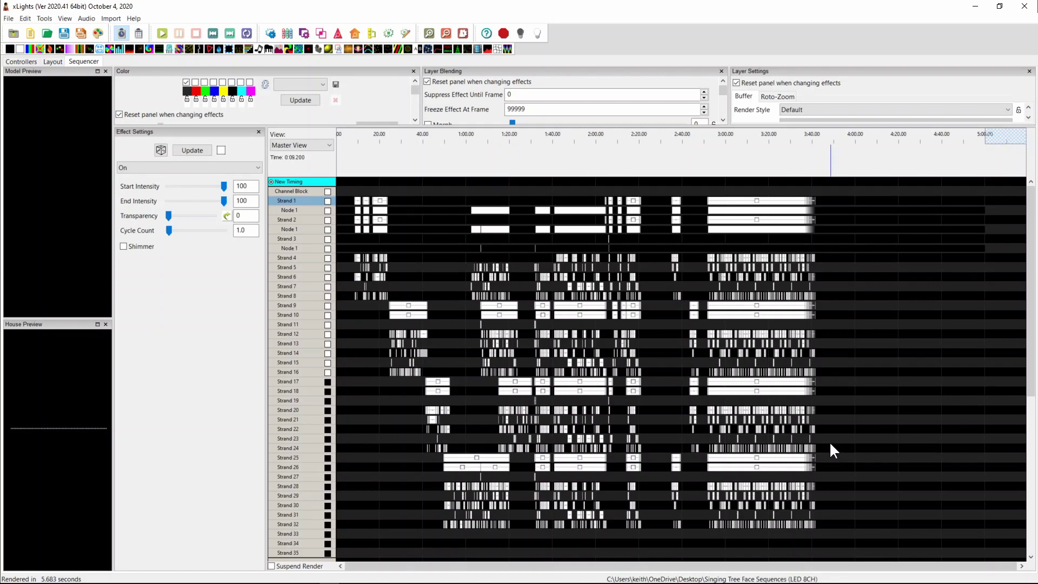
Step: Delete the "Do They Know It's Christmas 1984-Band Aid 20 Singing Faces" data layer in the sequence settings and apply the change
left_click(15, 20)
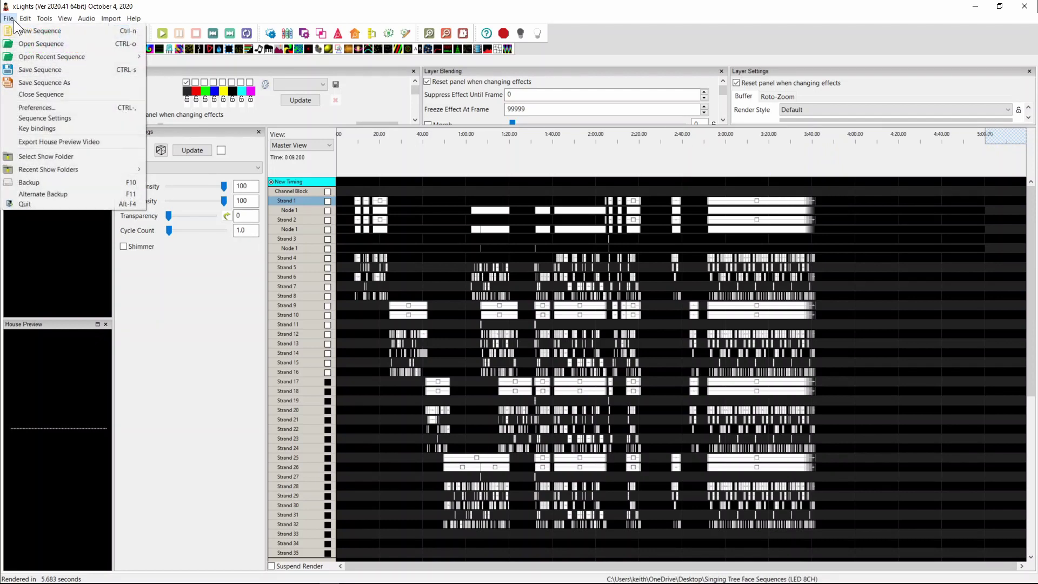
left_click(34, 118)
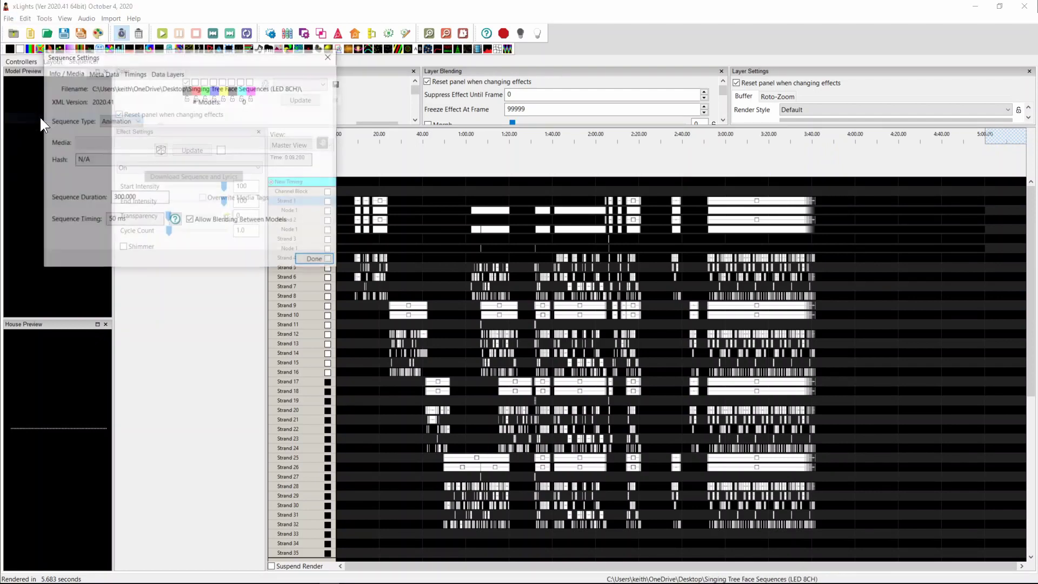
left_click(165, 73)
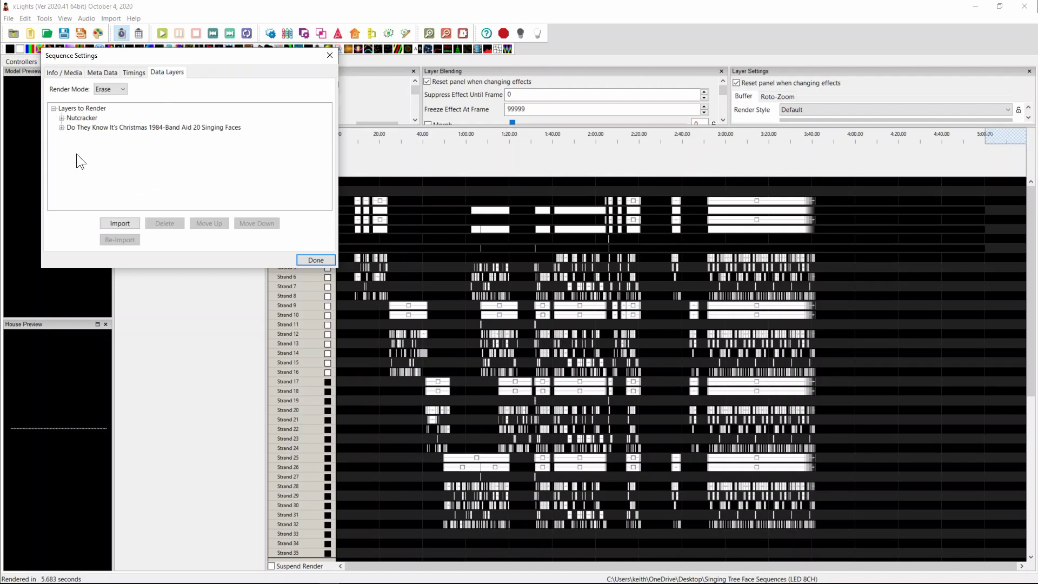
left_click(139, 129)
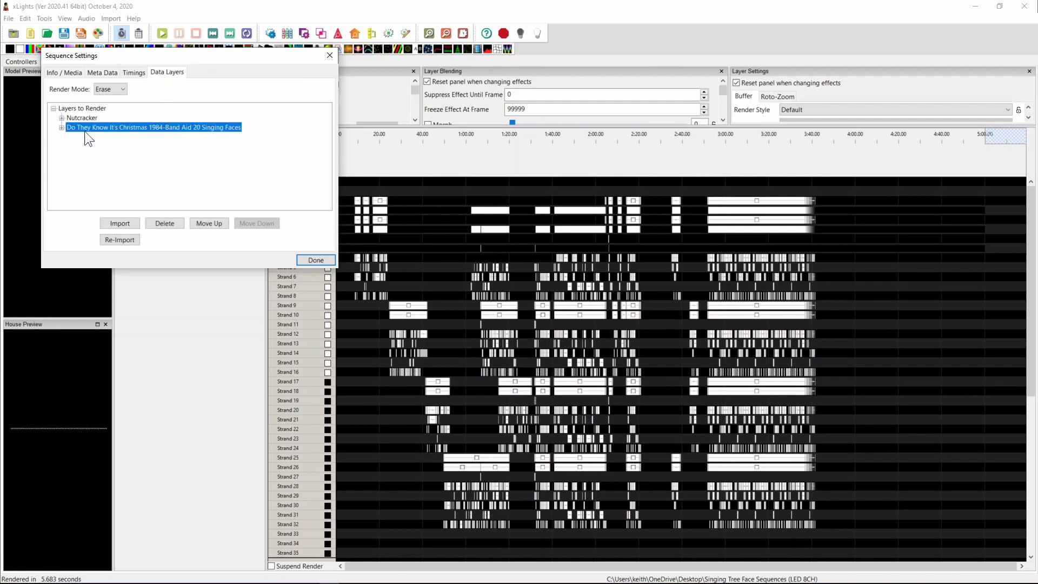
left_click(168, 224)
left_click(311, 260)
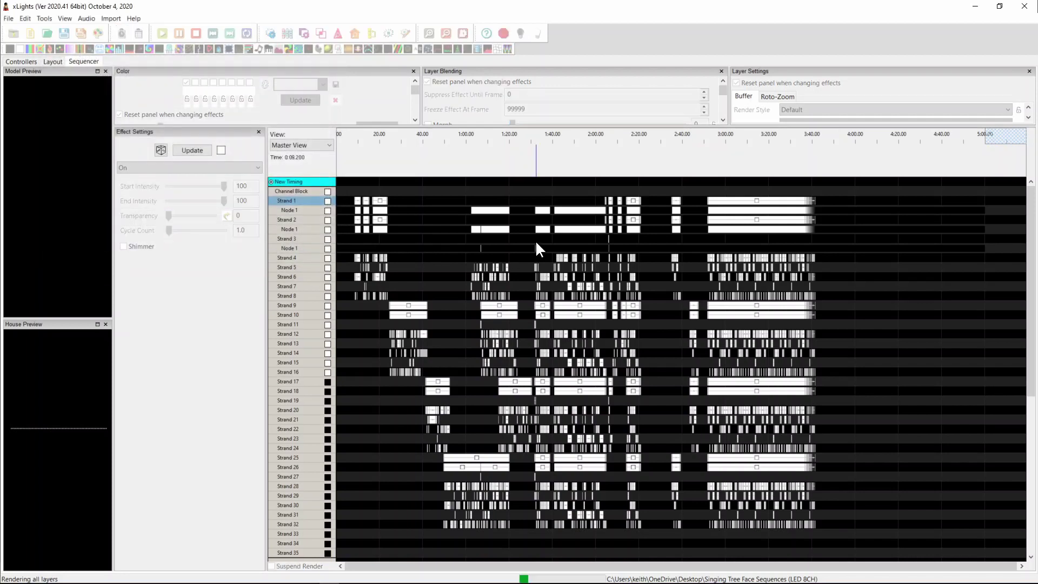